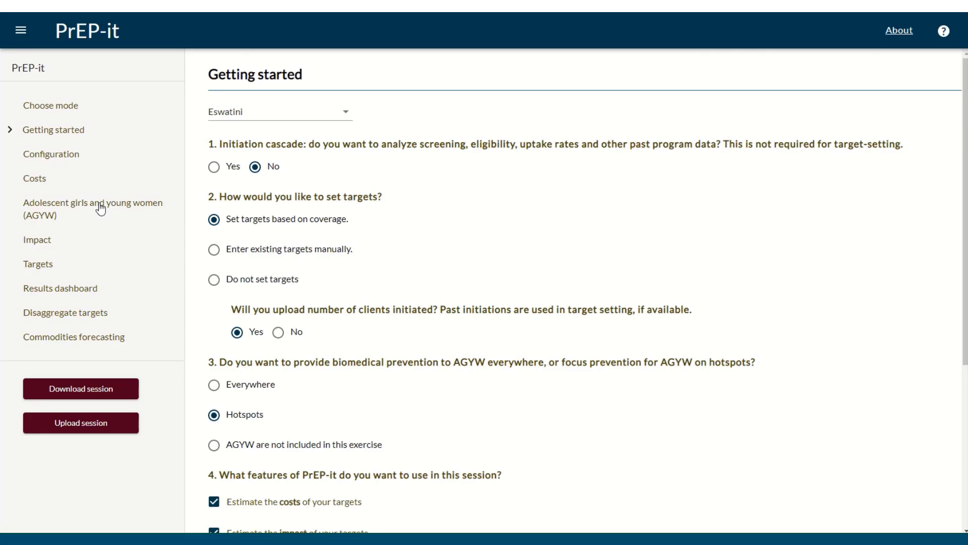
Read through the help text for the Getting started page, then close it
click(943, 34)
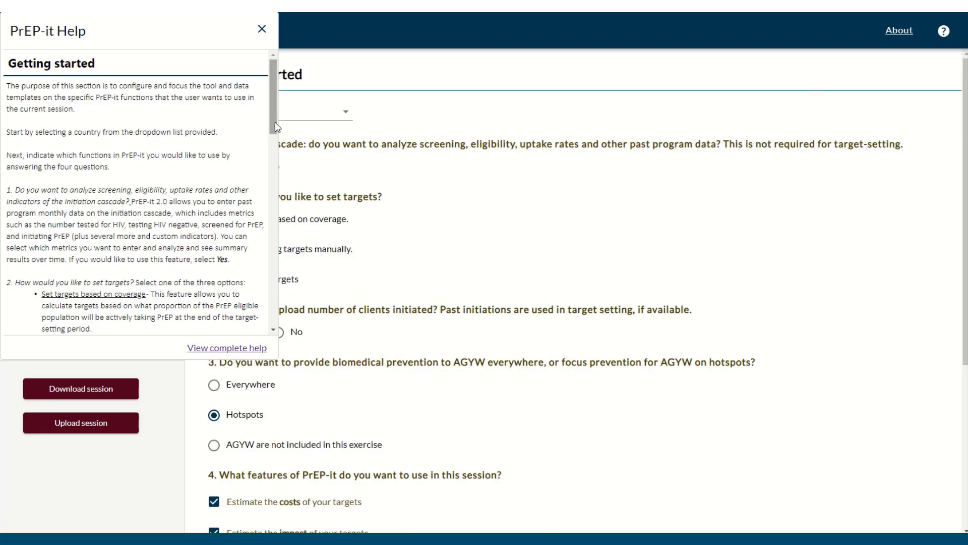
drag(274, 121, 277, 331)
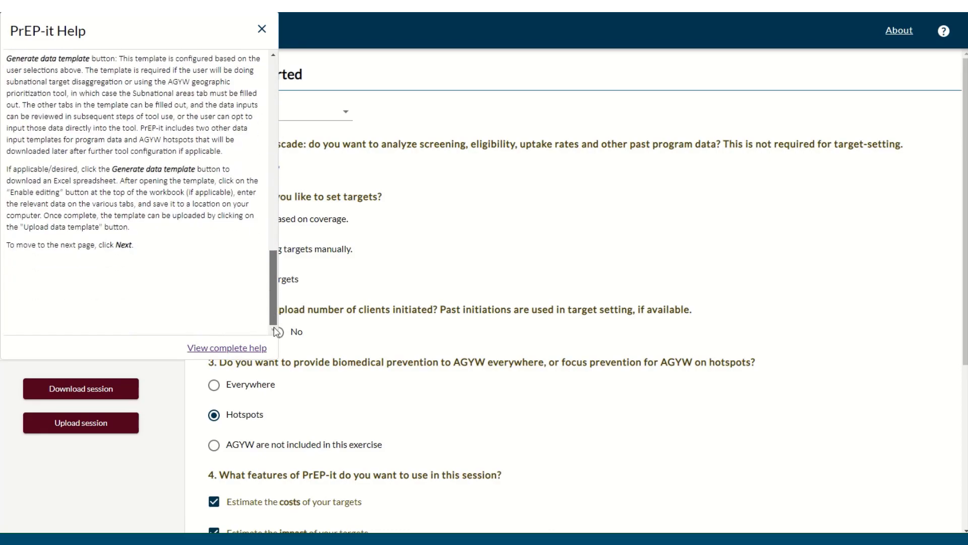
scroll(211, 214, up, 15)
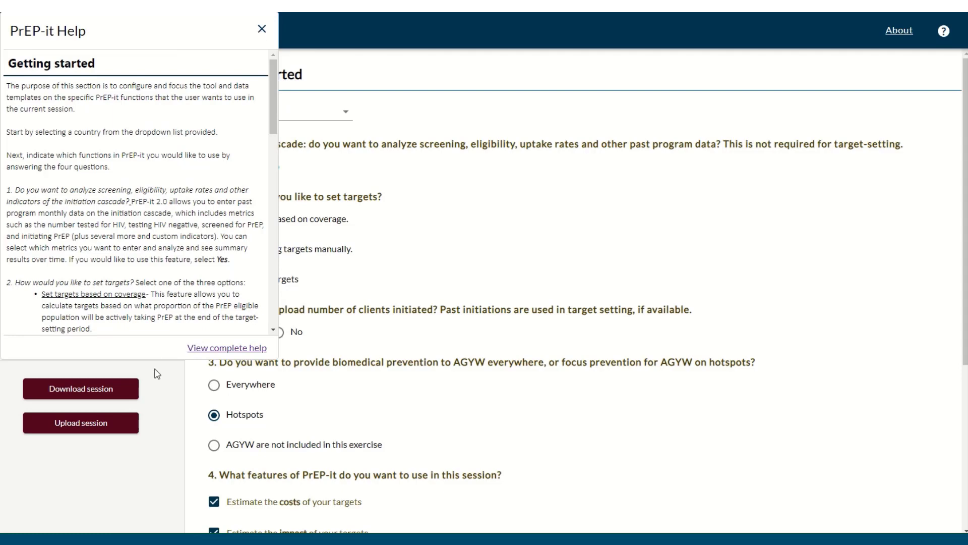
click(262, 30)
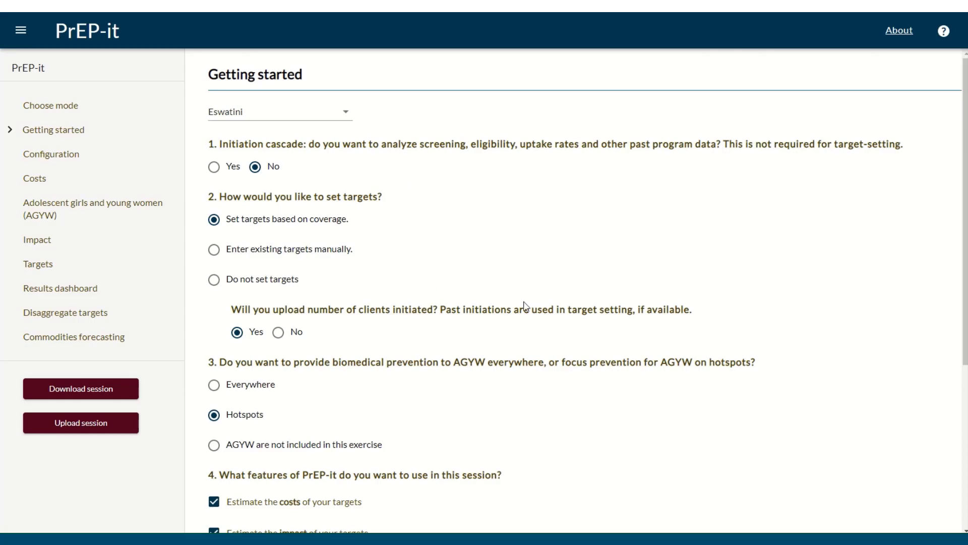
Review the session questions, selected features and subnational levels, and continue to the Configuration page
scroll(525, 307, down, 5)
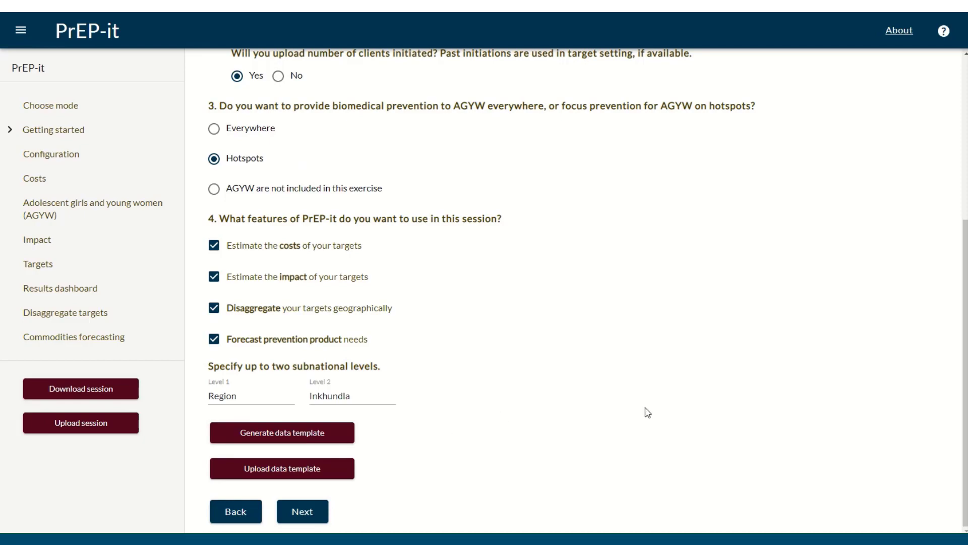
key(alt+Tab)
click(302, 521)
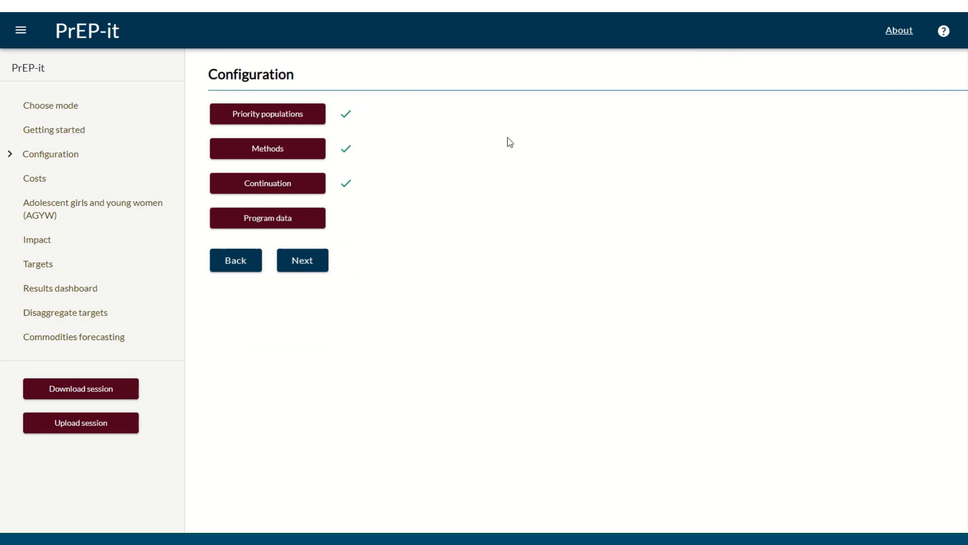
Review the default and custom priority populations in the configuration, and continue to Methods
click(301, 116)
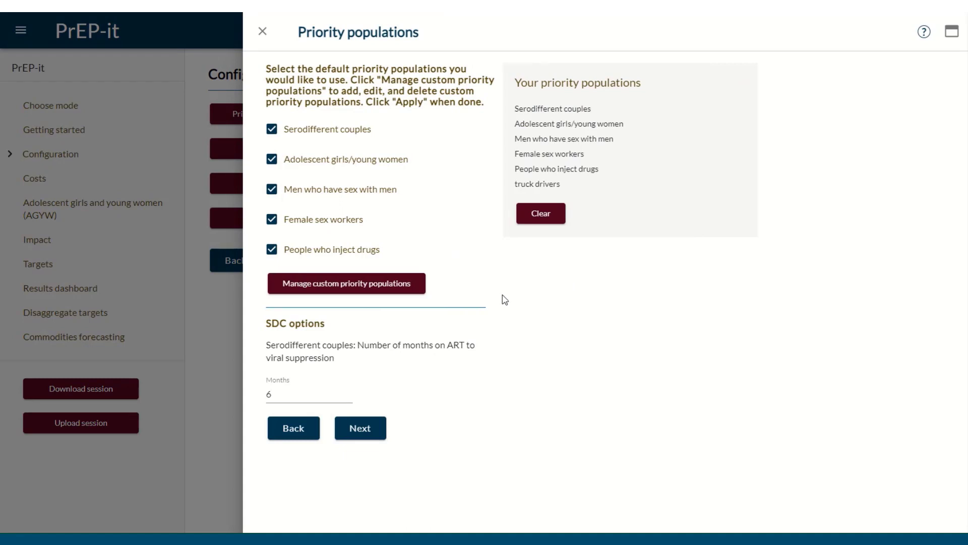
click(407, 282)
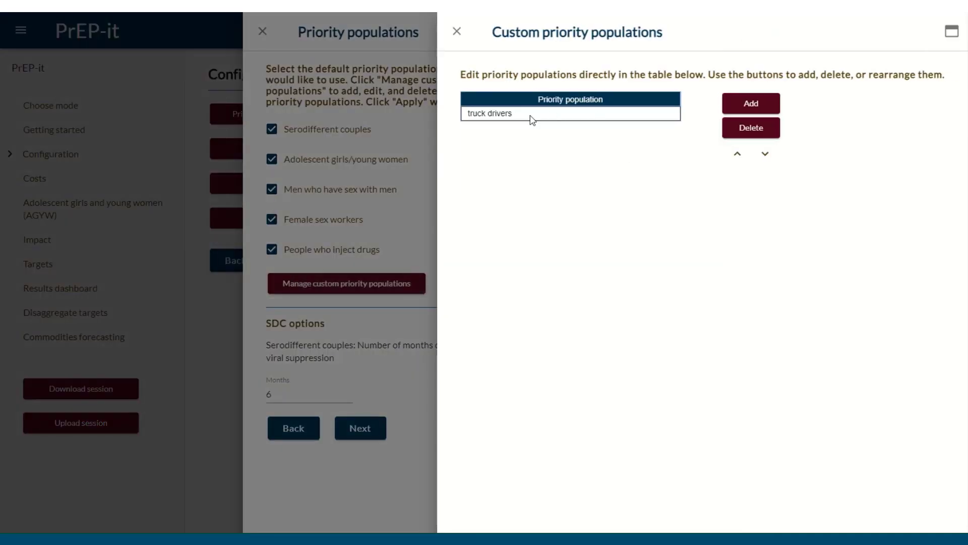
click(454, 32)
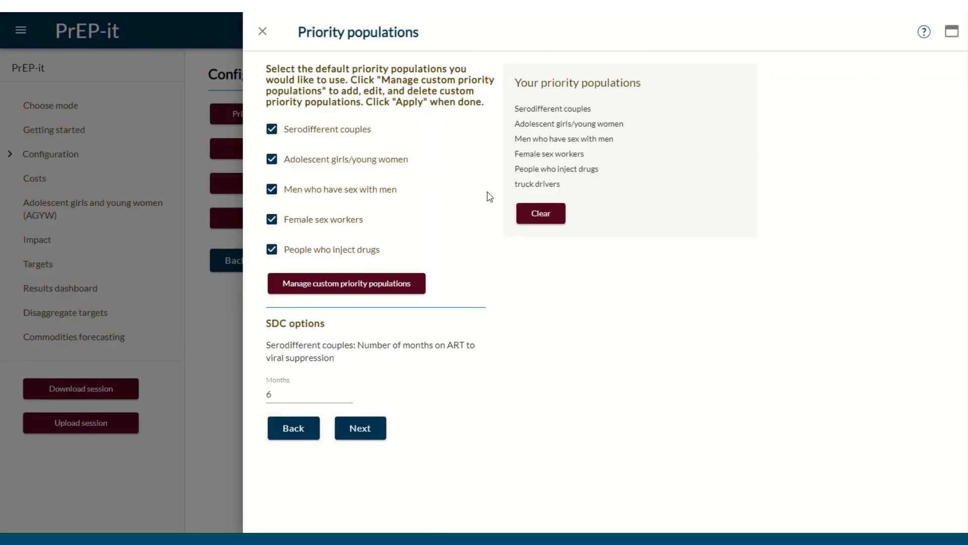
click(361, 430)
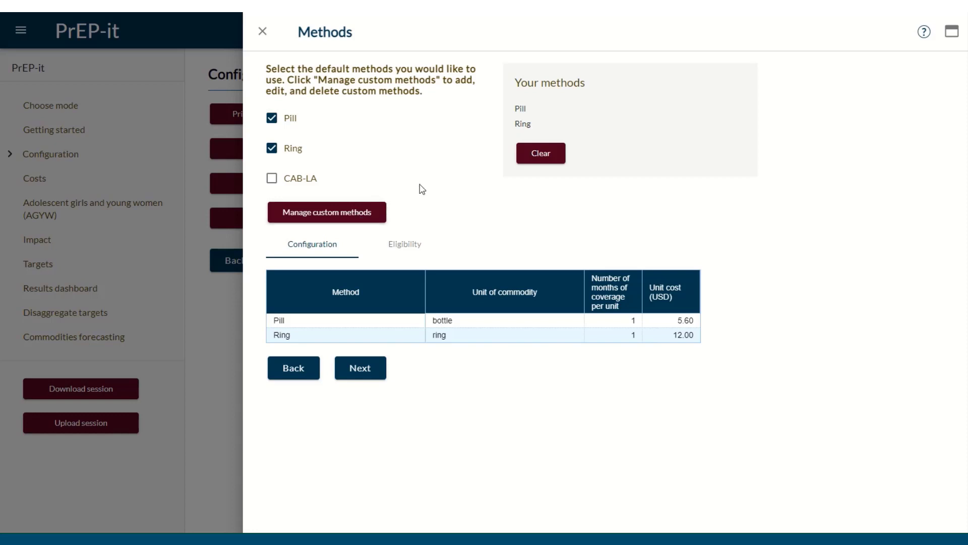
Deselect and reselect the Ring method, check the method eligibility per population, and continue to Continuation
click(273, 149)
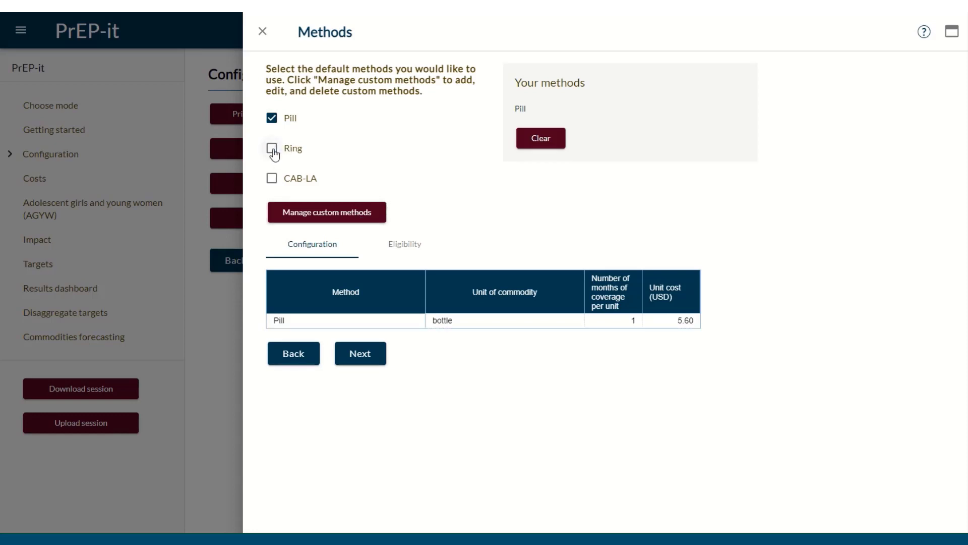
click(272, 150)
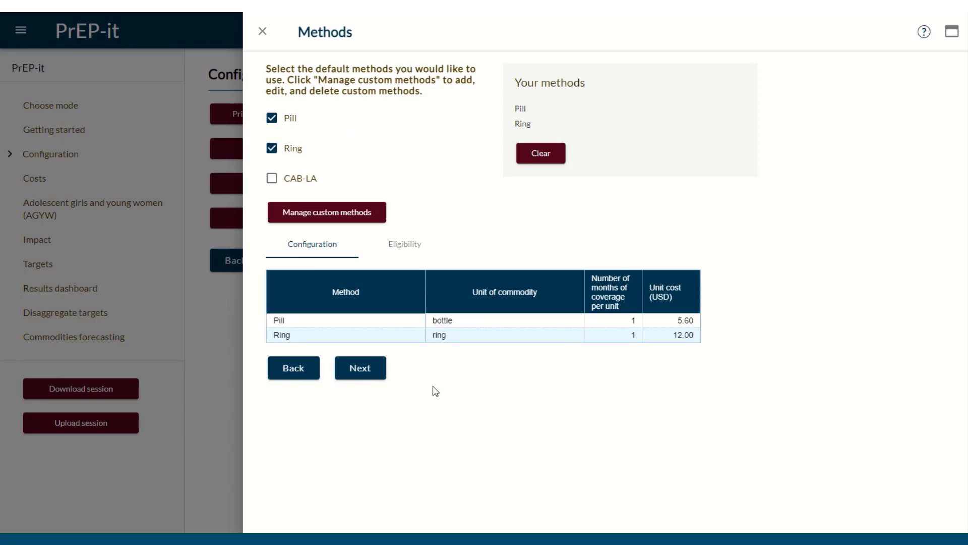
click(345, 377)
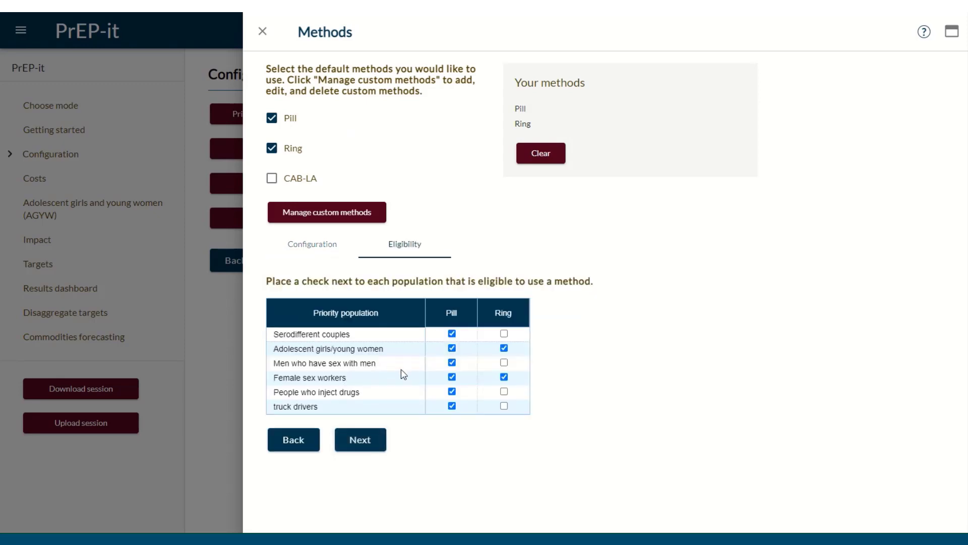
click(374, 439)
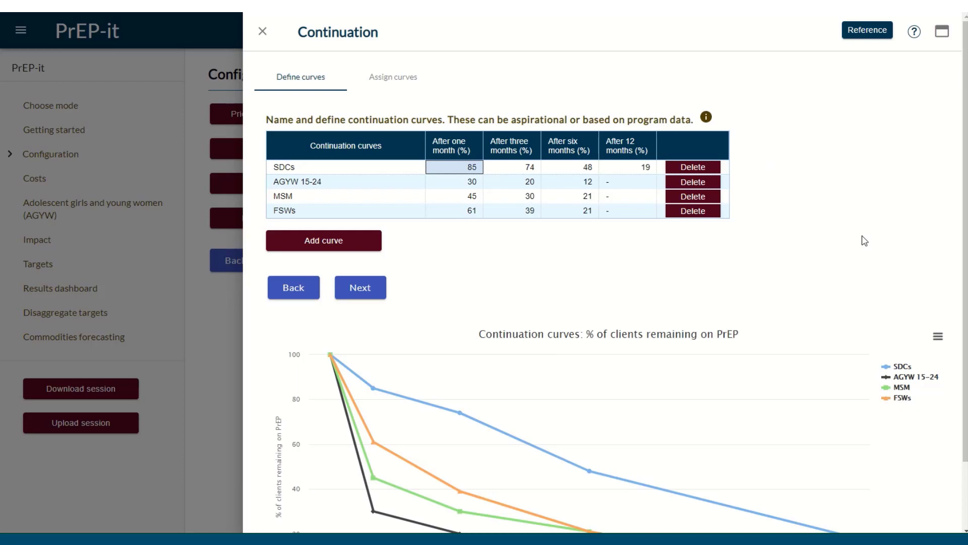
Examine the continuation curves table, their chart and the curve assigned to each priority population, and continue to Program data
scroll(655, 267, down, 2)
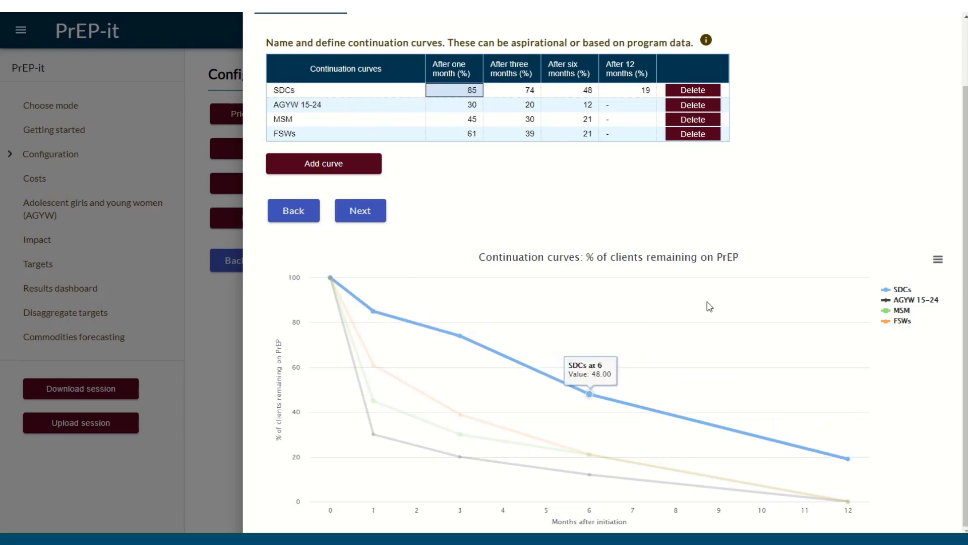
scroll(630, 283, up, 2)
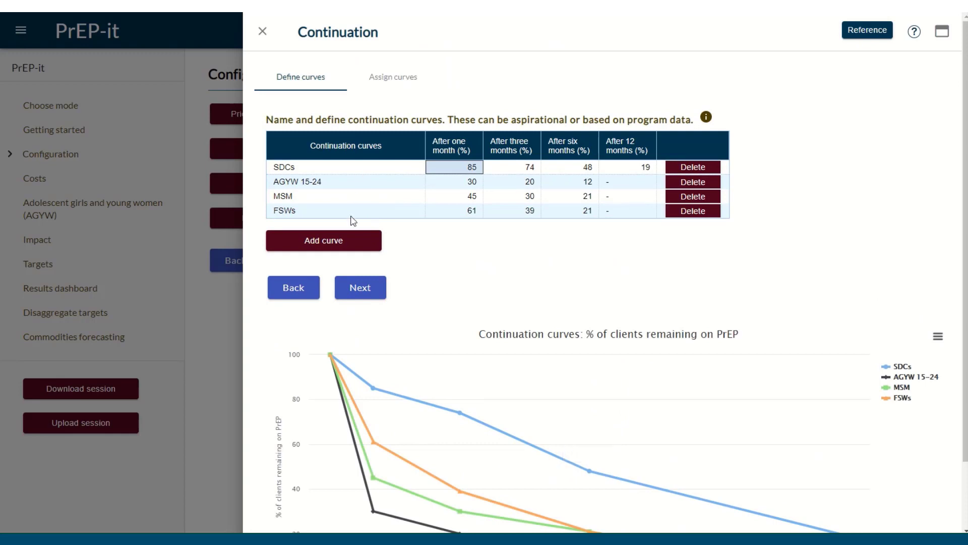
click(370, 288)
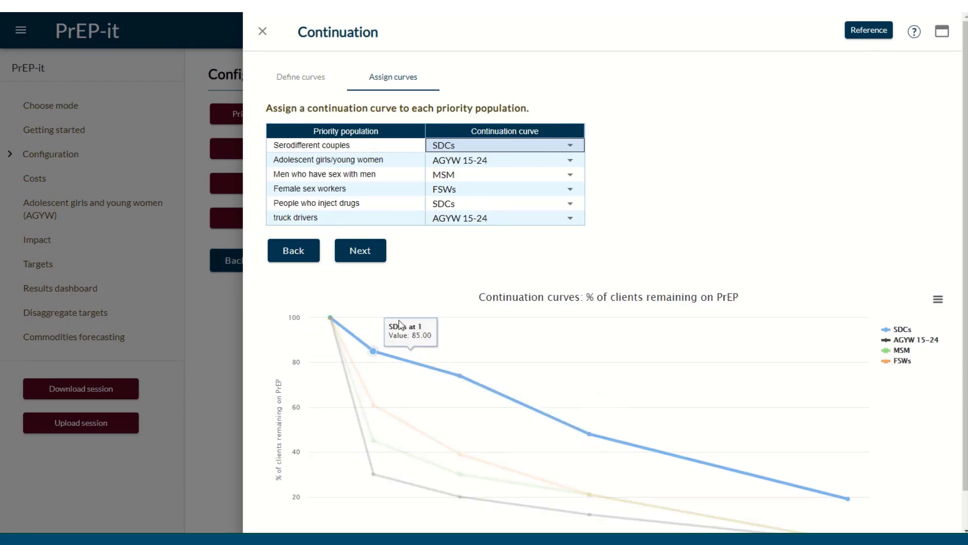
click(377, 256)
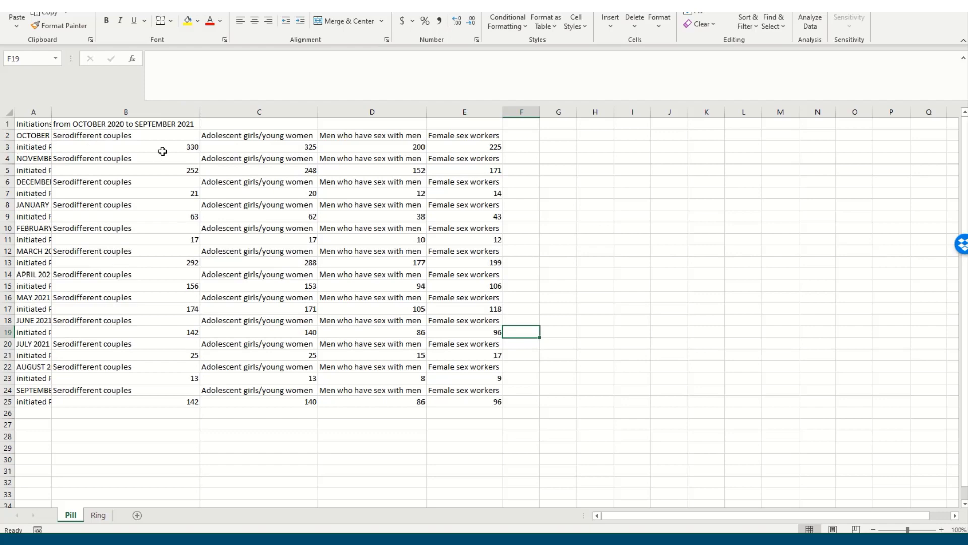
Inspect the initiations indicator on the Pill sheet in Excel, return to PrEP-it and complete the Program data page
click(34, 146)
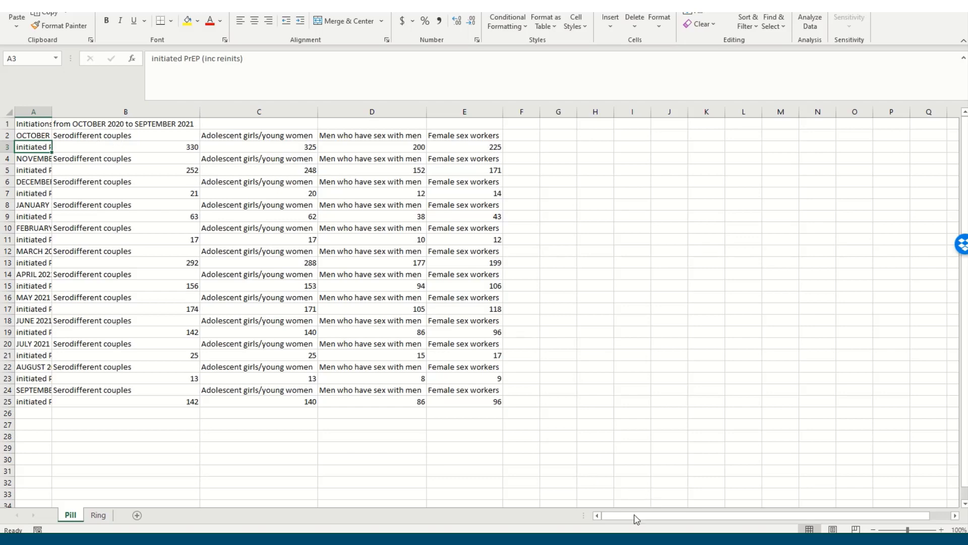
click(605, 539)
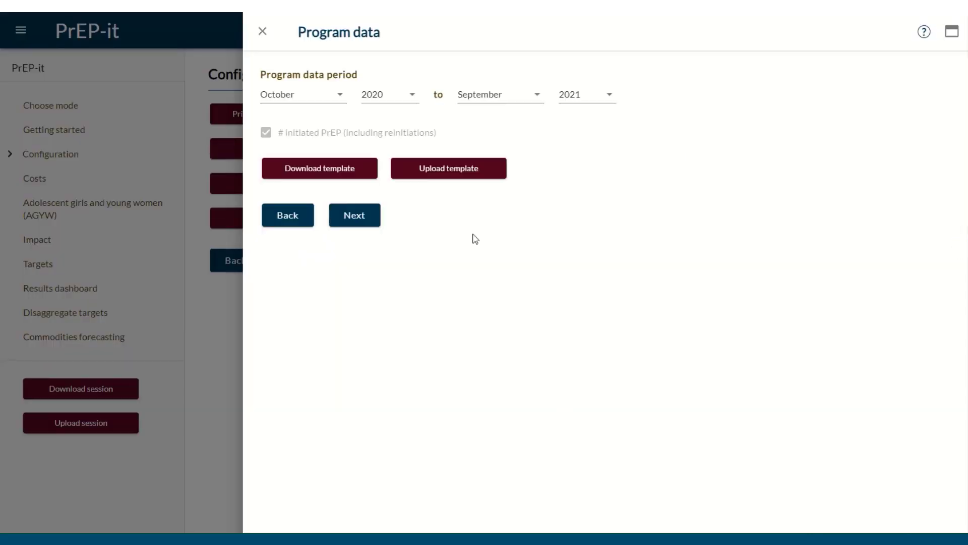
click(366, 222)
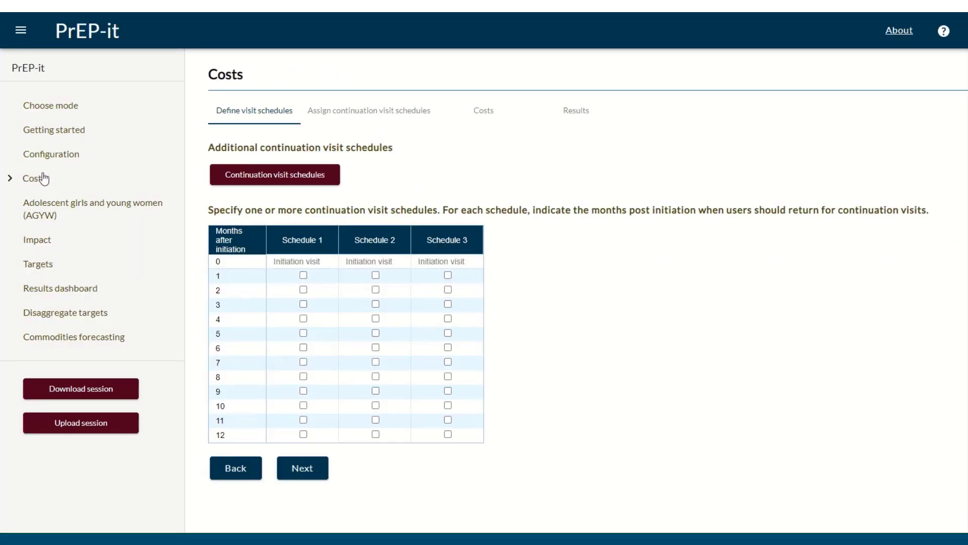
Look over the Adolescent girls and young women, Impact and Targets pages in turn
click(125, 209)
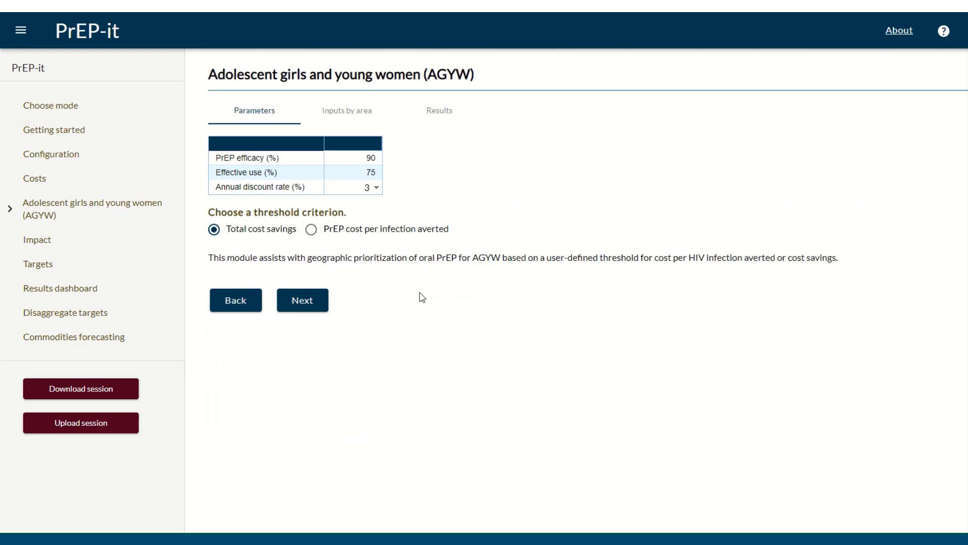
click(25, 240)
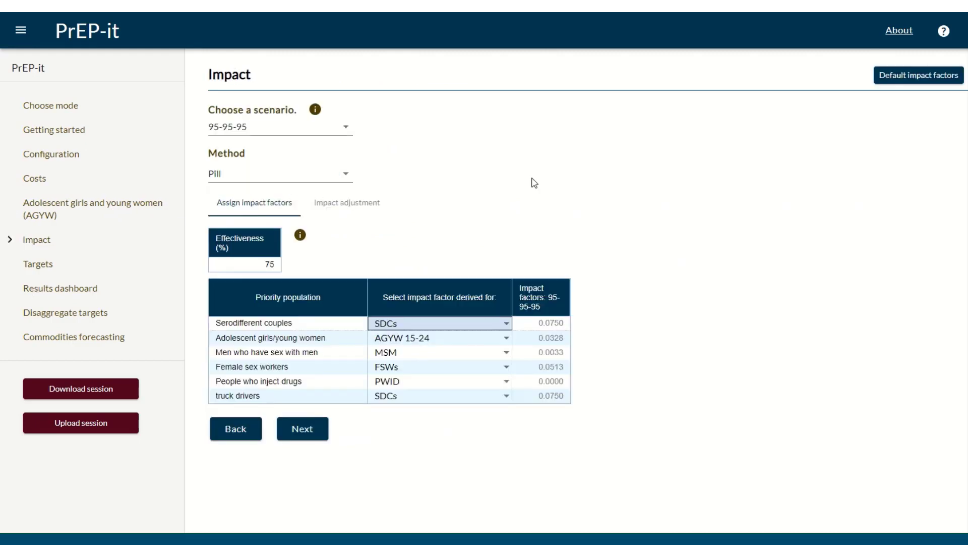
click(30, 266)
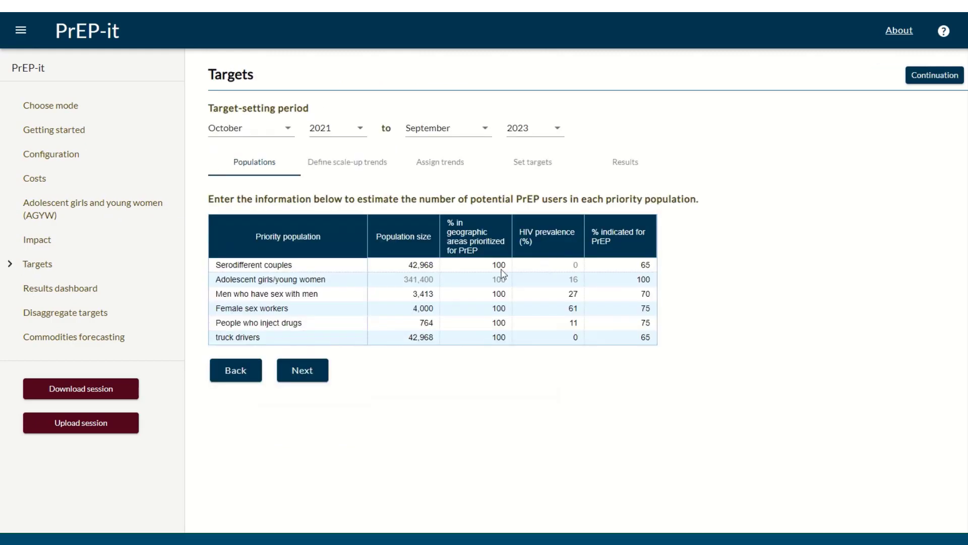
Go through the scale-up trend definitions and their assignment to priority populations, continuing to the coverage targets
click(298, 372)
scroll(410, 233, down, 4)
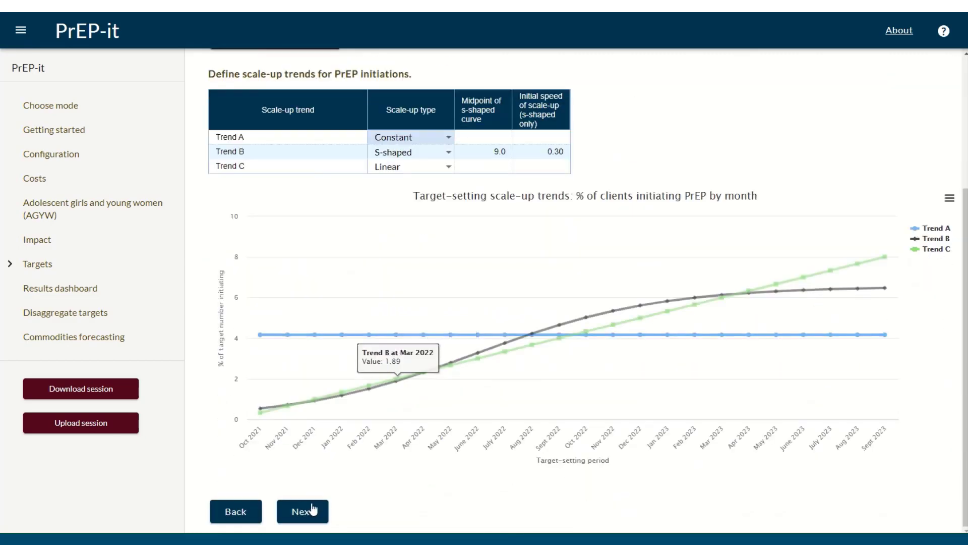
click(304, 513)
scroll(378, 353, down, 3)
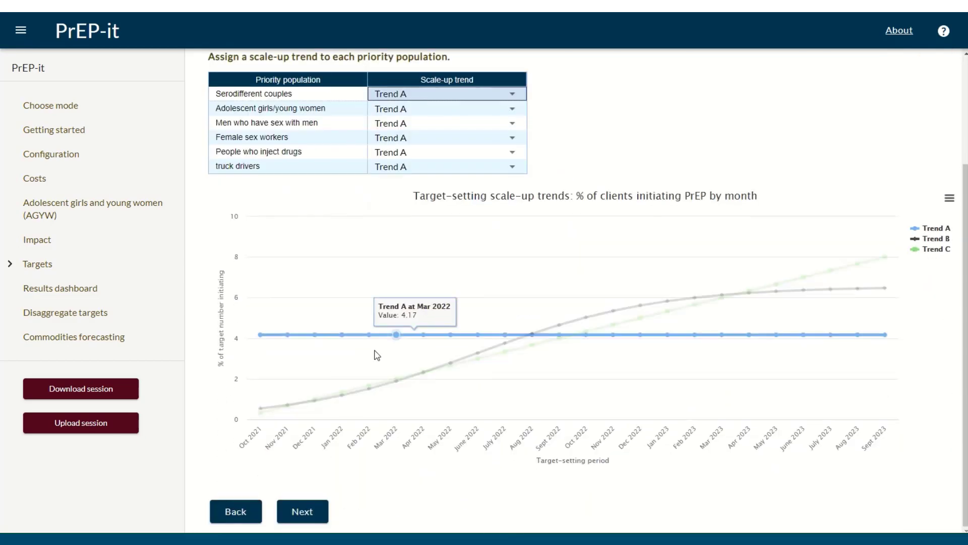
click(303, 512)
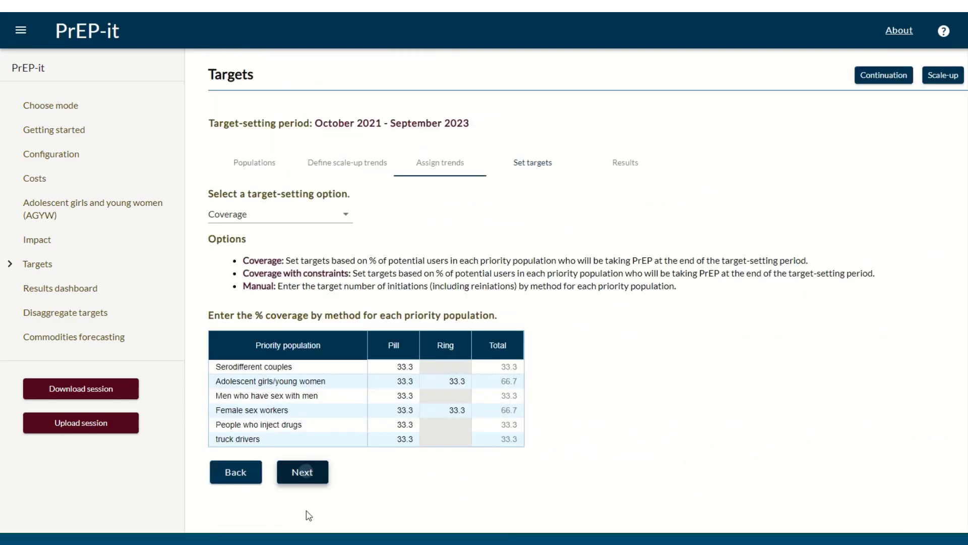
Proceed to the target results and review the monthly chart, impacts and costs, and target indicators
click(305, 473)
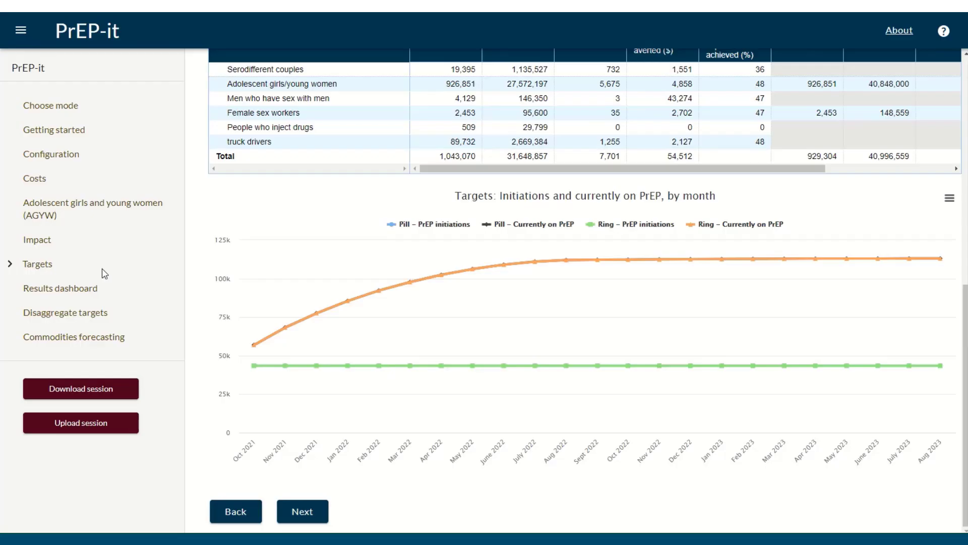
scroll(344, 241, up, 5)
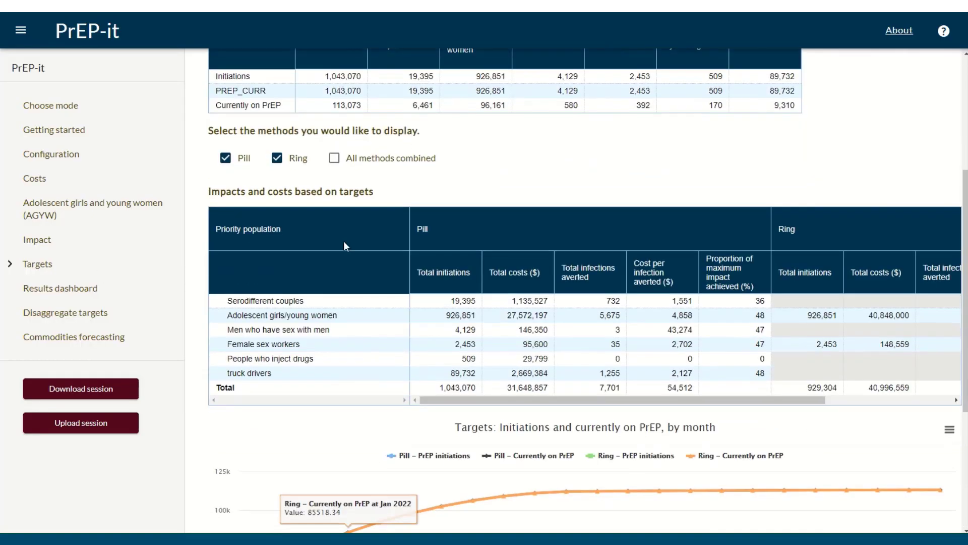
scroll(343, 241, up, 5)
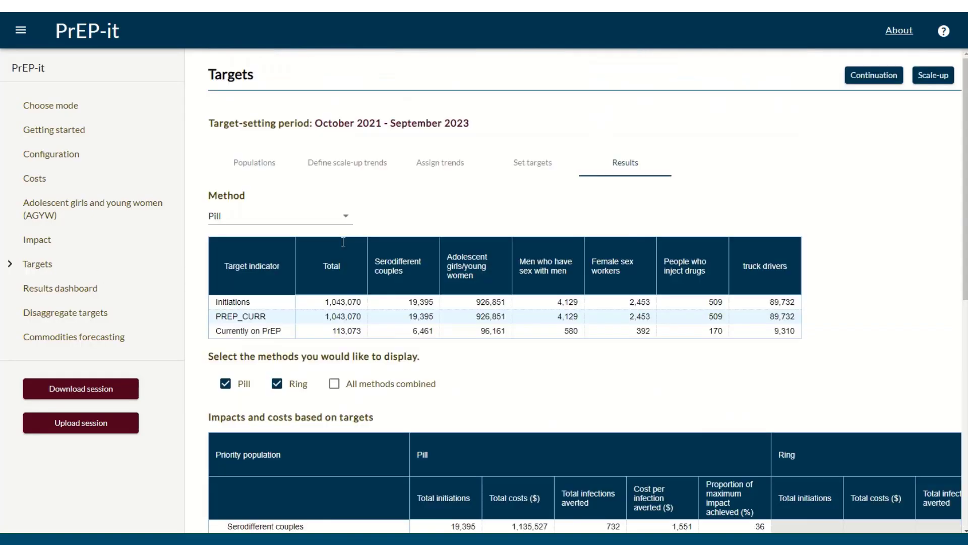
View the Results dashboard, Disaggregate targets and Commodities forecasting pages in turn
click(61, 291)
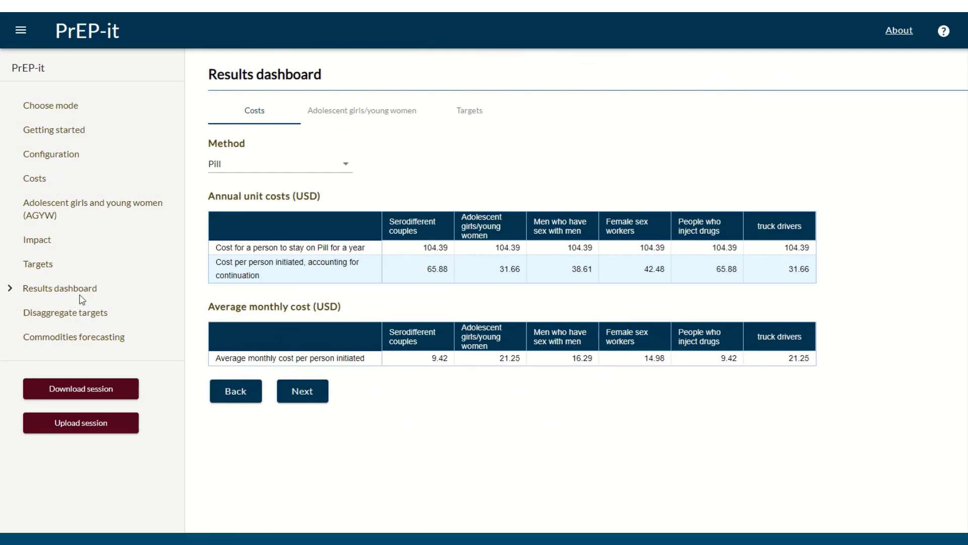
click(70, 315)
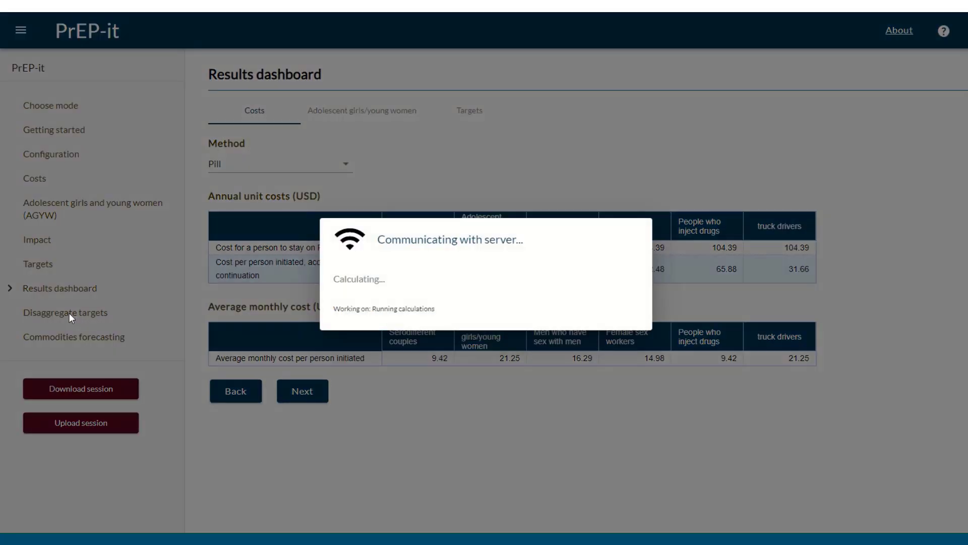
click(45, 337)
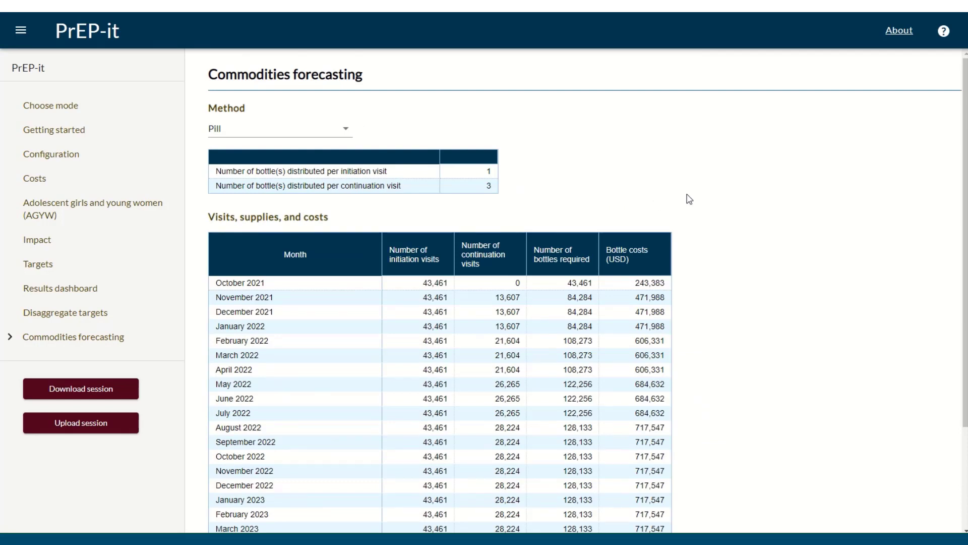